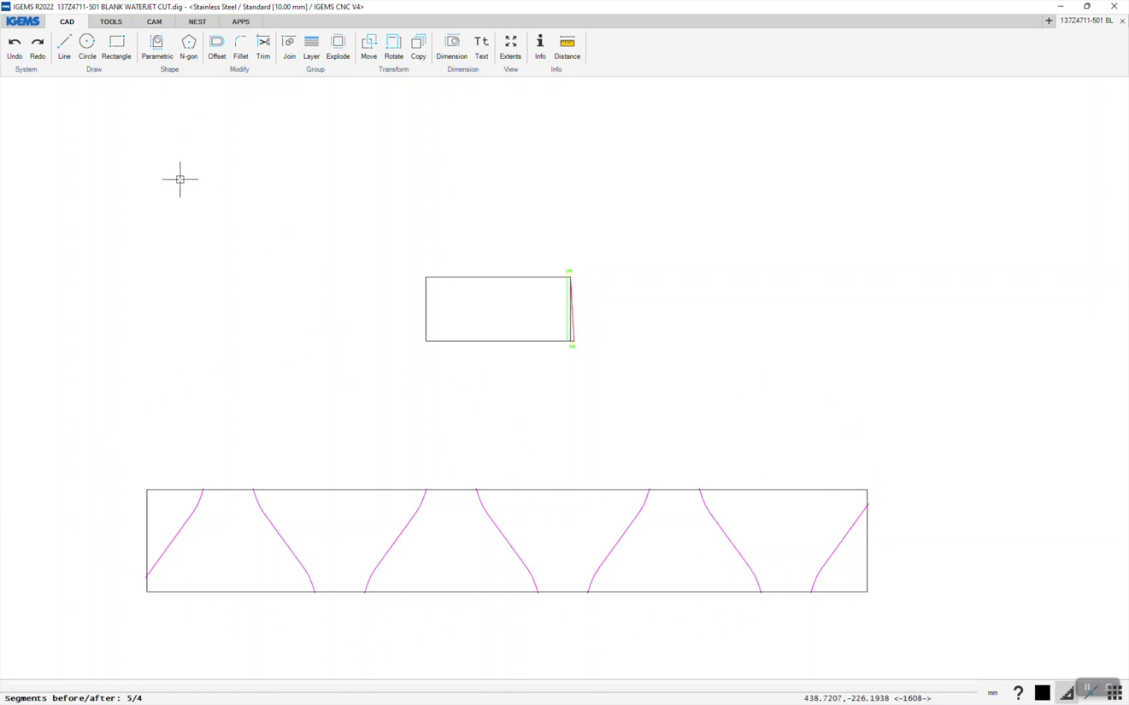
Step: Start Part > Create on the CAM tab, first picking only the sheet outline and cancelling
{"action": "left_click", "coordinate": [154, 22]}
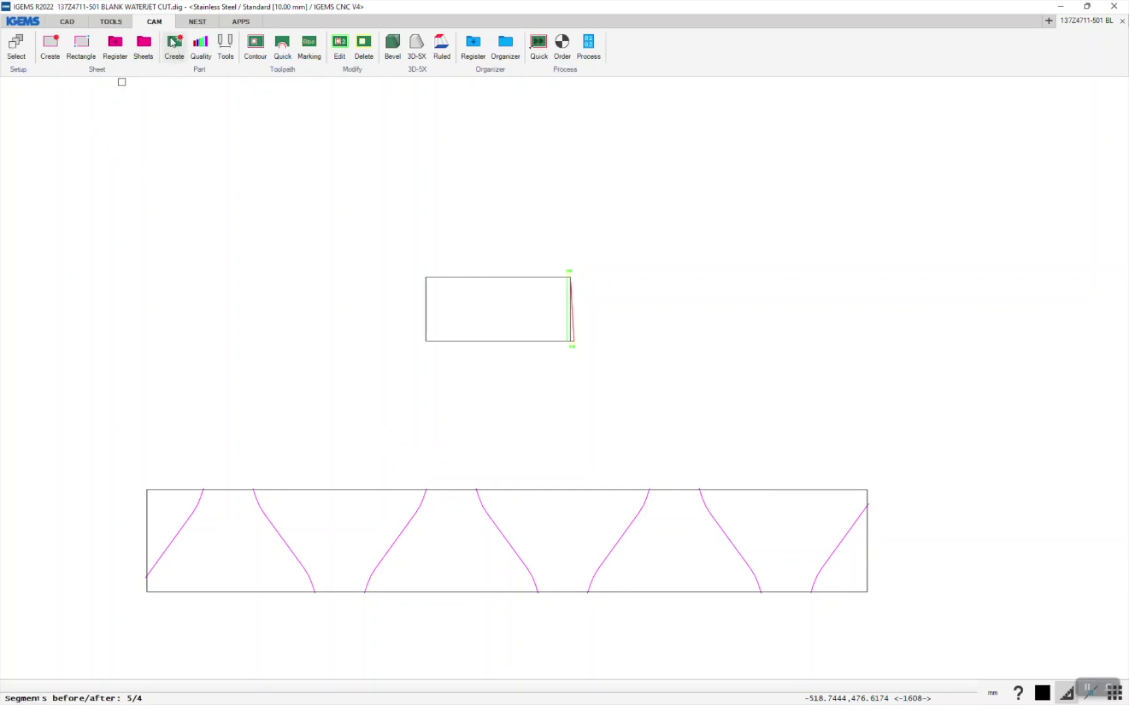
{"action": "left_click", "coordinate": [173, 42]}
{"action": "left_click", "coordinate": [161, 489]}
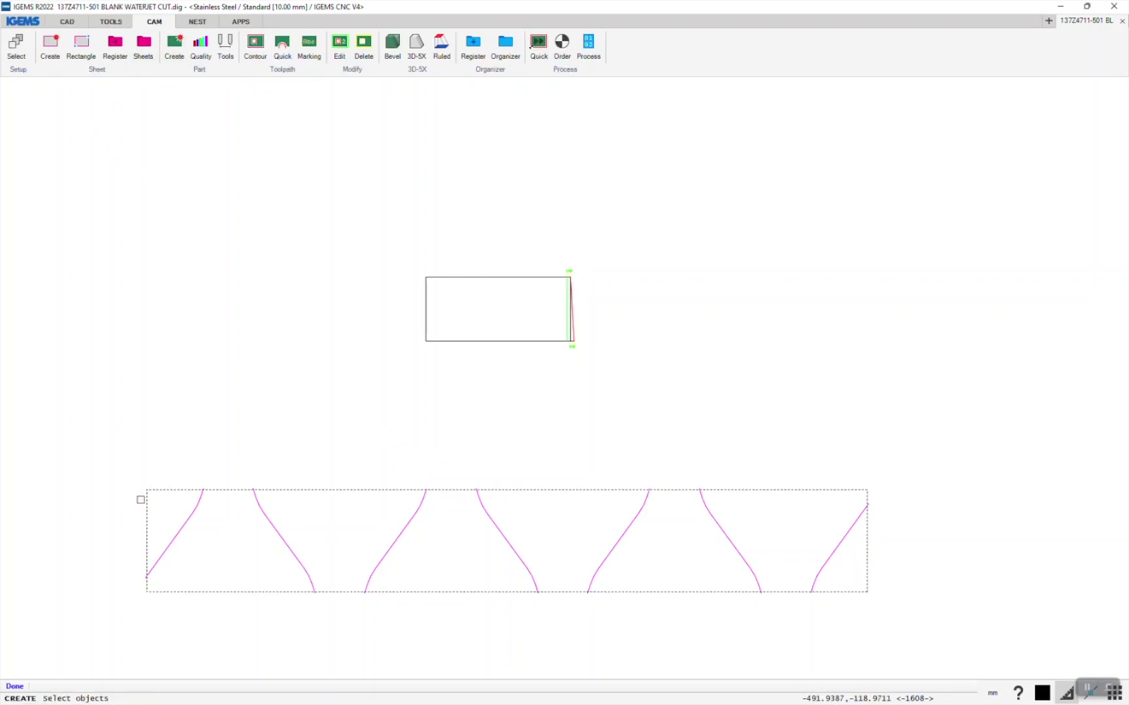
{"action": "right_click", "coordinate": [147, 492]}
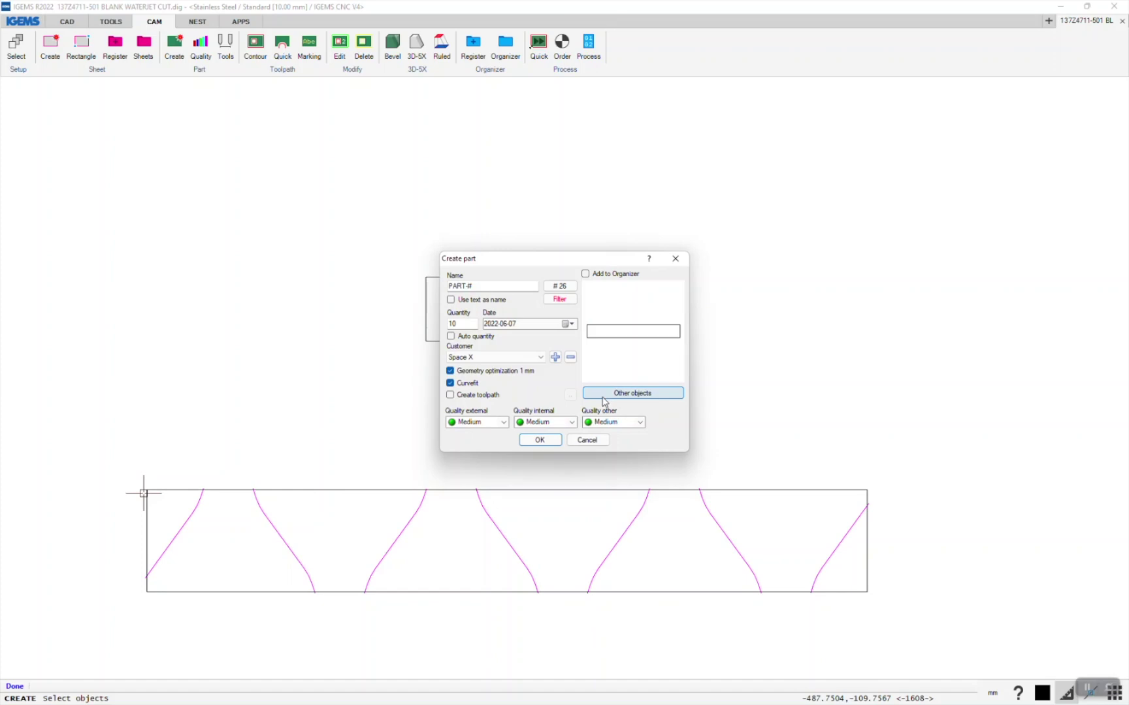
{"action": "left_click", "coordinate": [537, 436]}
Step: Window-select the sheet outline with its curves and confirm creating the part
{"action": "left_click_drag", "start_coordinate": [854, 558], "coordinate": [172, 515]}
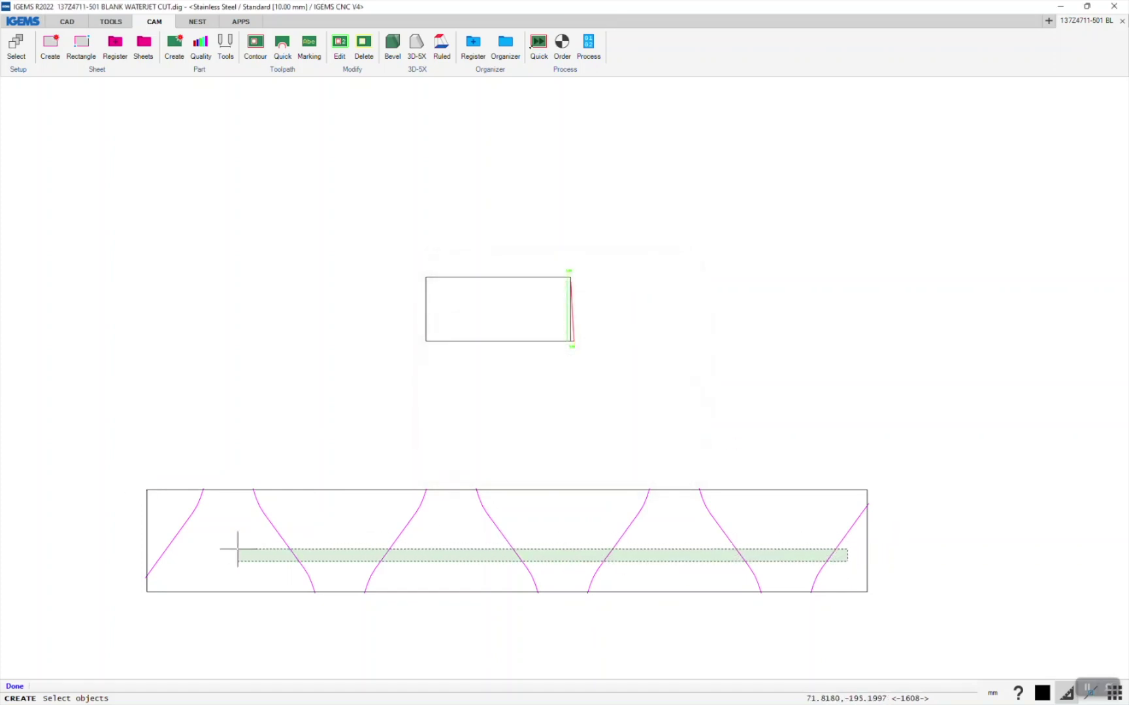
{"action": "right_click", "coordinate": [172, 515]}
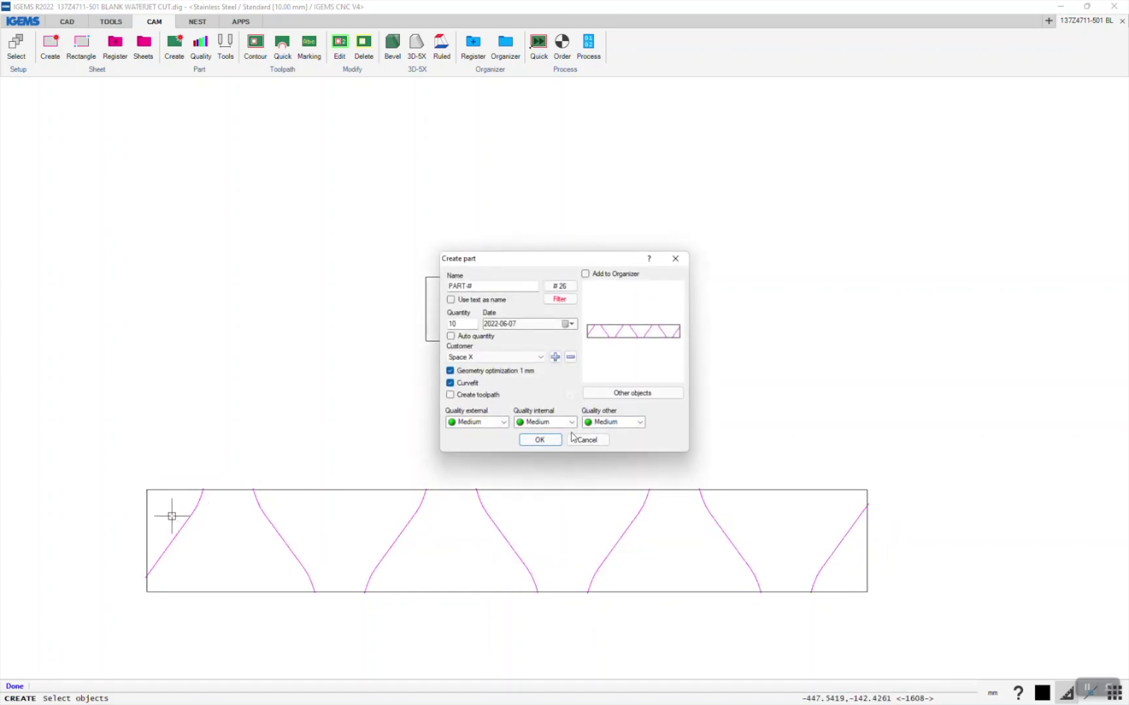
{"action": "left_click", "coordinate": [540, 440]}
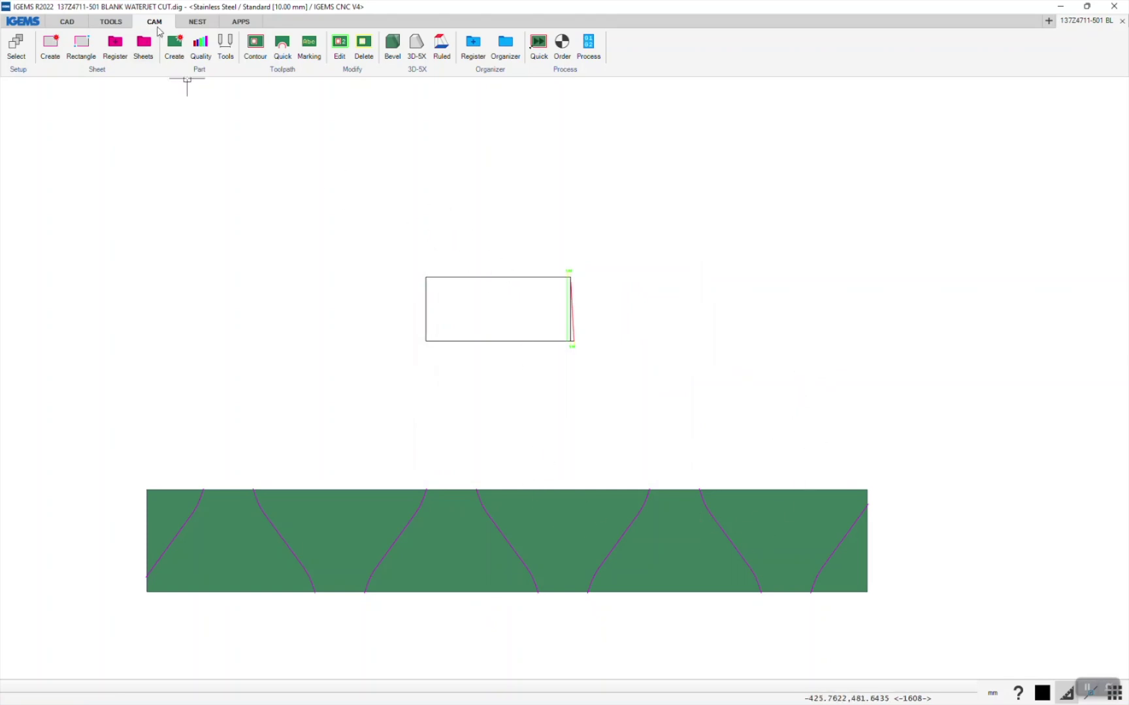
Step: Choose the 3D-5X Tilt Cutoff toolpath and keep Air start as the piercing type
{"action": "left_click", "coordinate": [408, 70]}
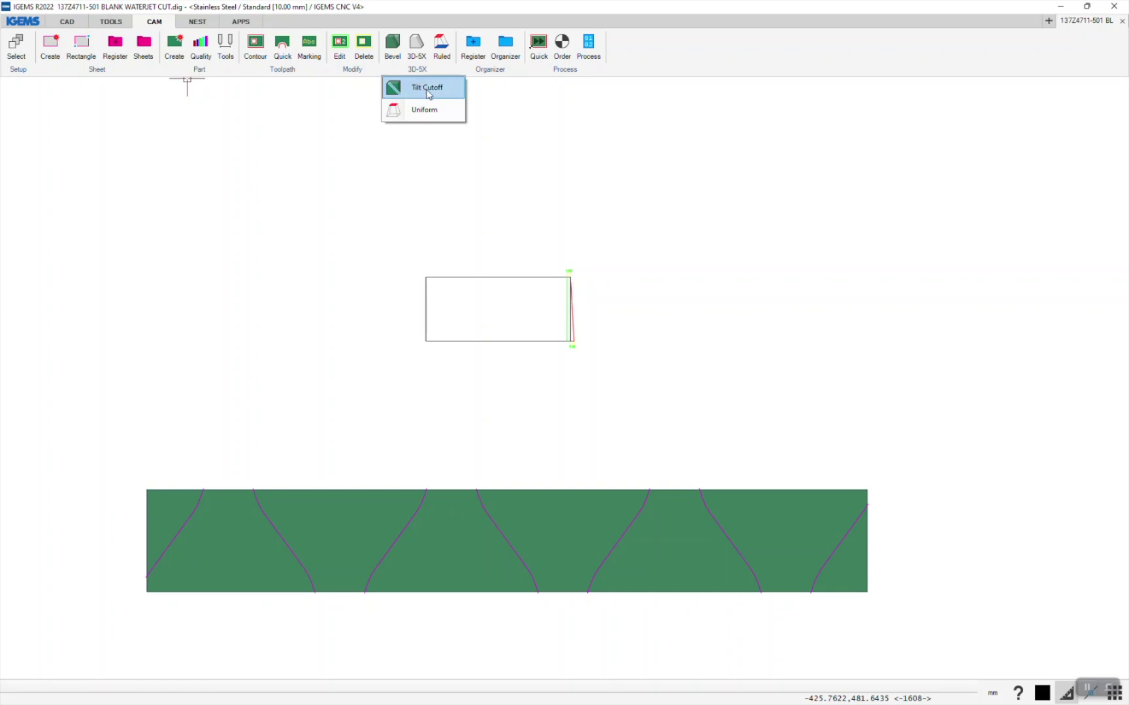
{"action": "left_click", "coordinate": [429, 93]}
{"action": "left_click_drag", "start_coordinate": [522, 268], "coordinate": [207, 235]}
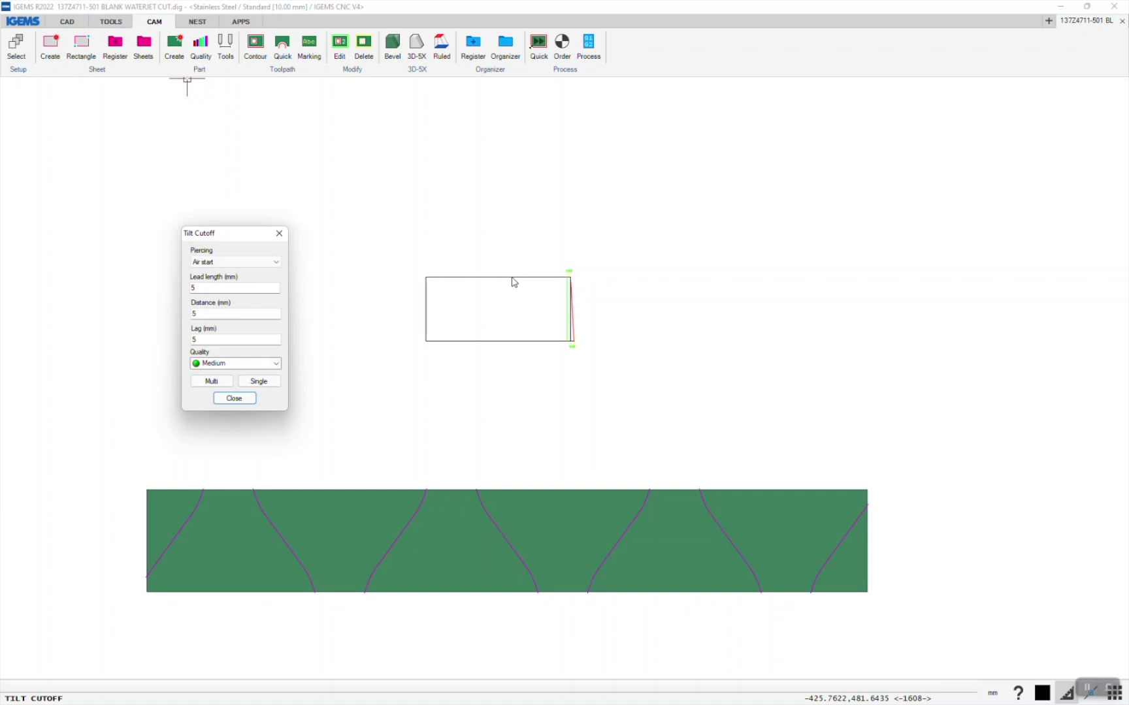
{"action": "scroll", "coordinate": [464, 288], "scroll_direction": "up", "scroll_amount": 1}
{"action": "scroll", "coordinate": [727, 467], "scroll_direction": "up", "scroll_amount": 1}
{"action": "scroll", "coordinate": [739, 494], "scroll_direction": "up", "scroll_amount": 1}
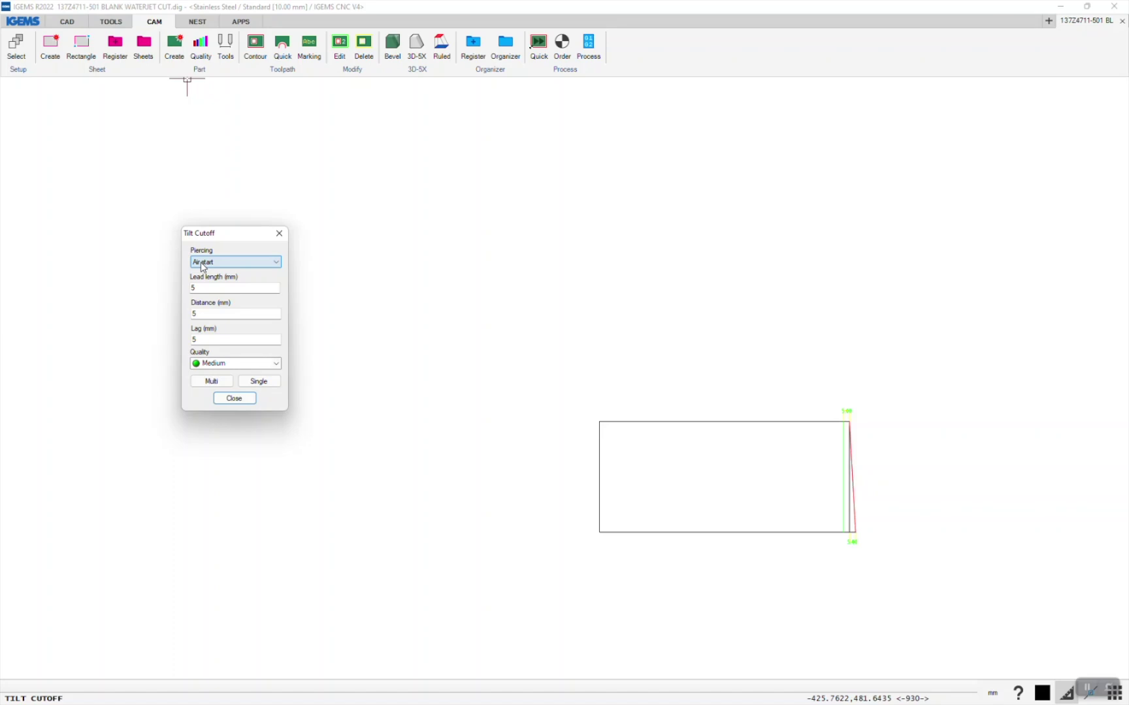
{"action": "left_click", "coordinate": [202, 267]}
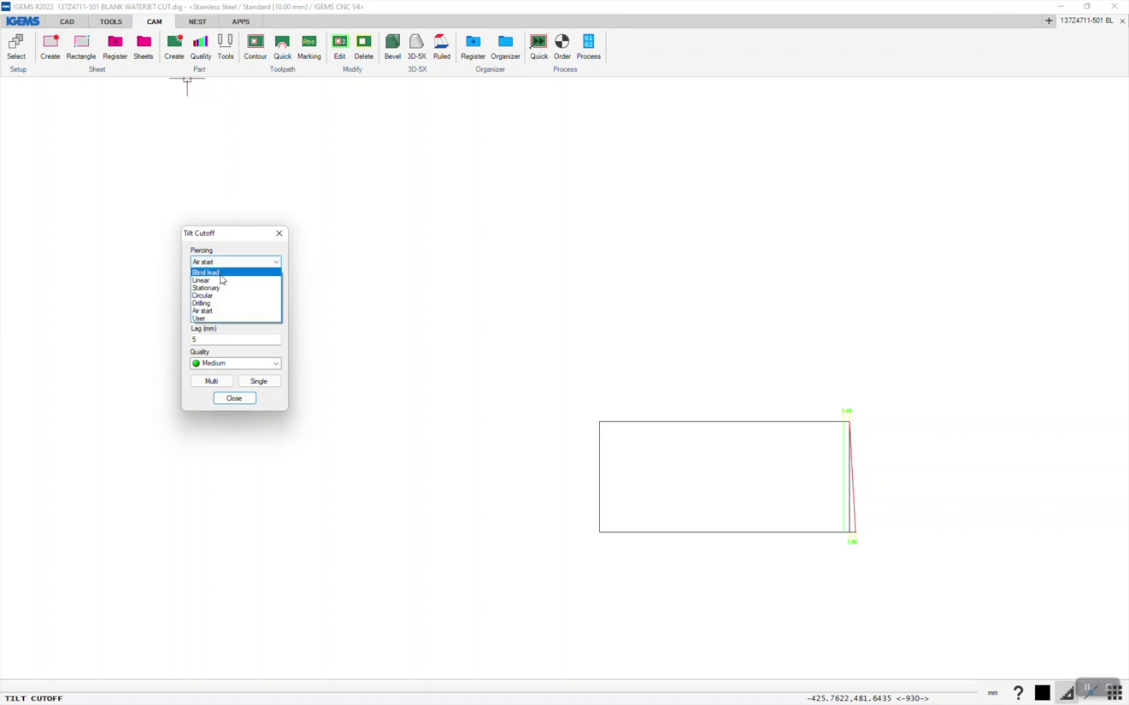
{"action": "left_click", "coordinate": [222, 264]}
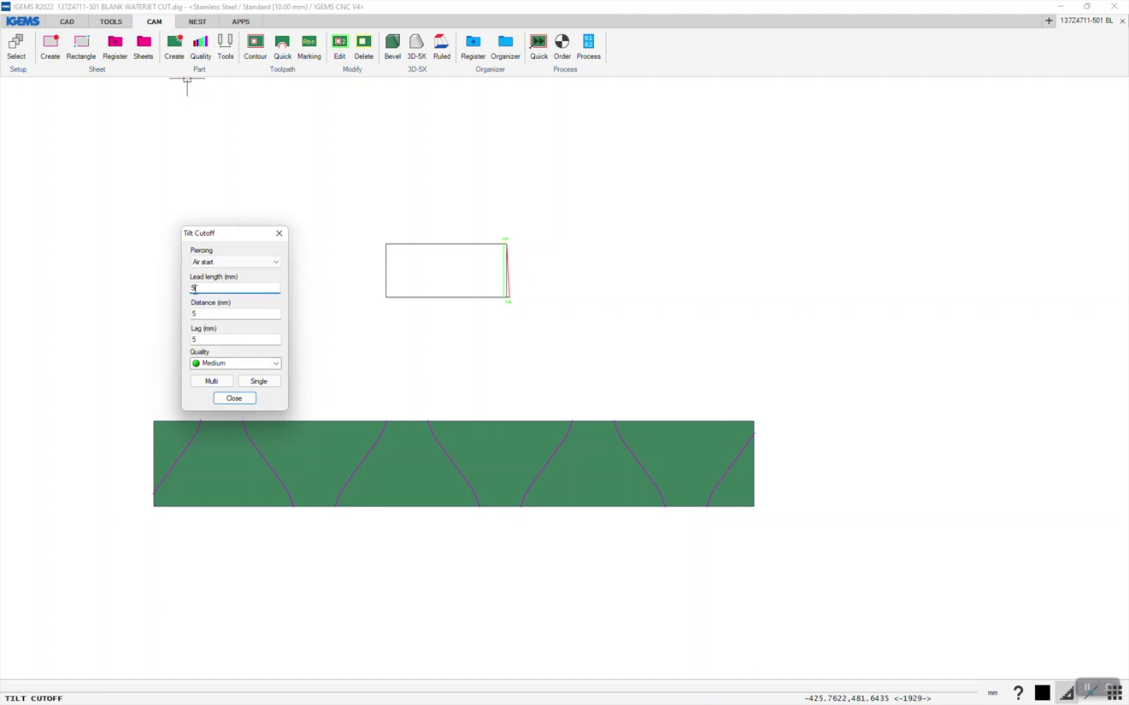
{"action": "left_click", "coordinate": [217, 262]}
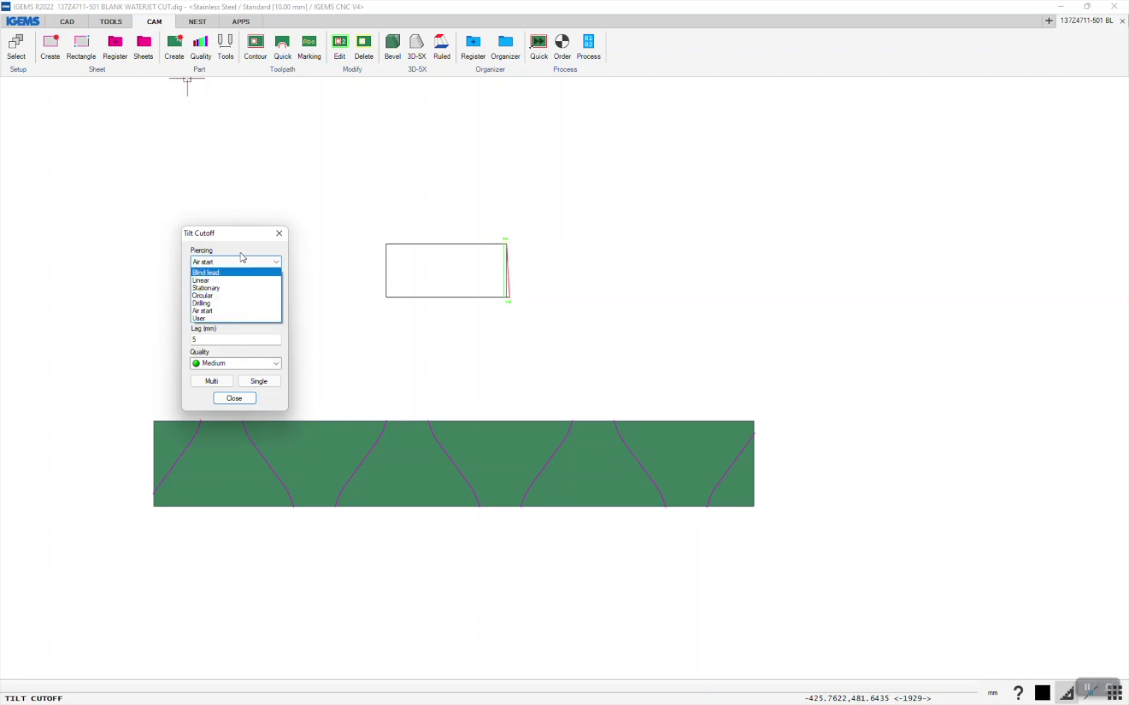
{"action": "left_click", "coordinate": [241, 255]}
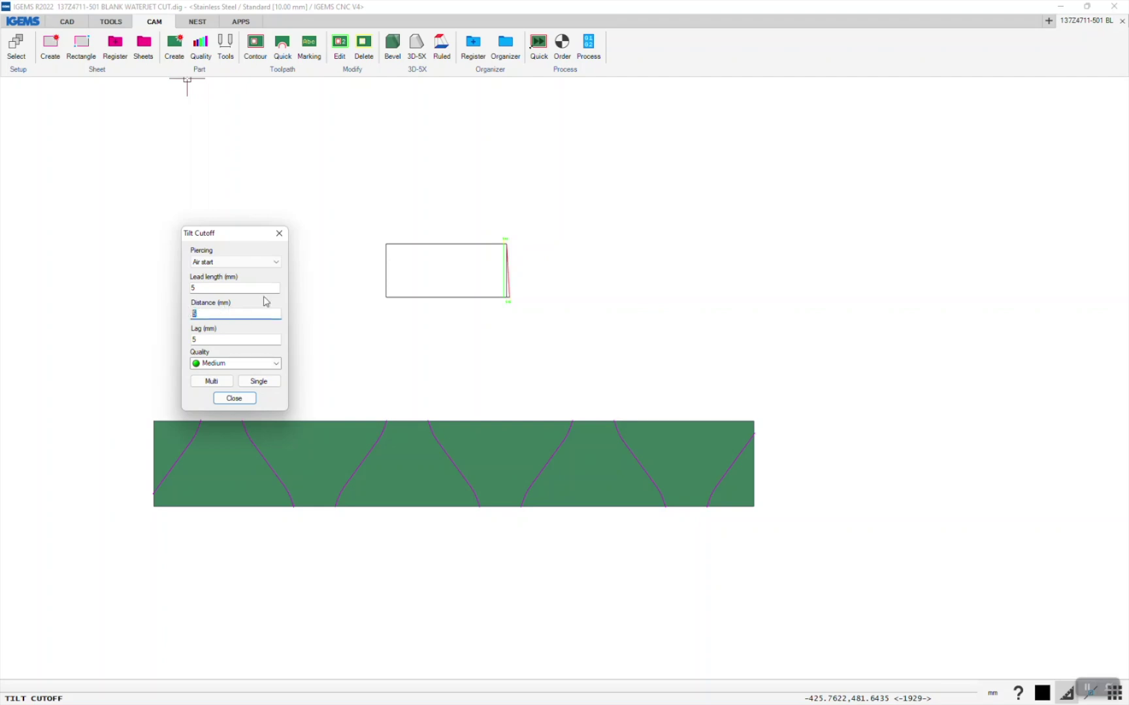
{"action": "scroll", "coordinate": [524, 242], "scroll_direction": "up", "scroll_amount": 2}
{"action": "scroll", "coordinate": [491, 249], "scroll_direction": "up", "scroll_amount": 1}
{"action": "scroll", "coordinate": [753, 350], "scroll_direction": "up", "scroll_amount": 1}
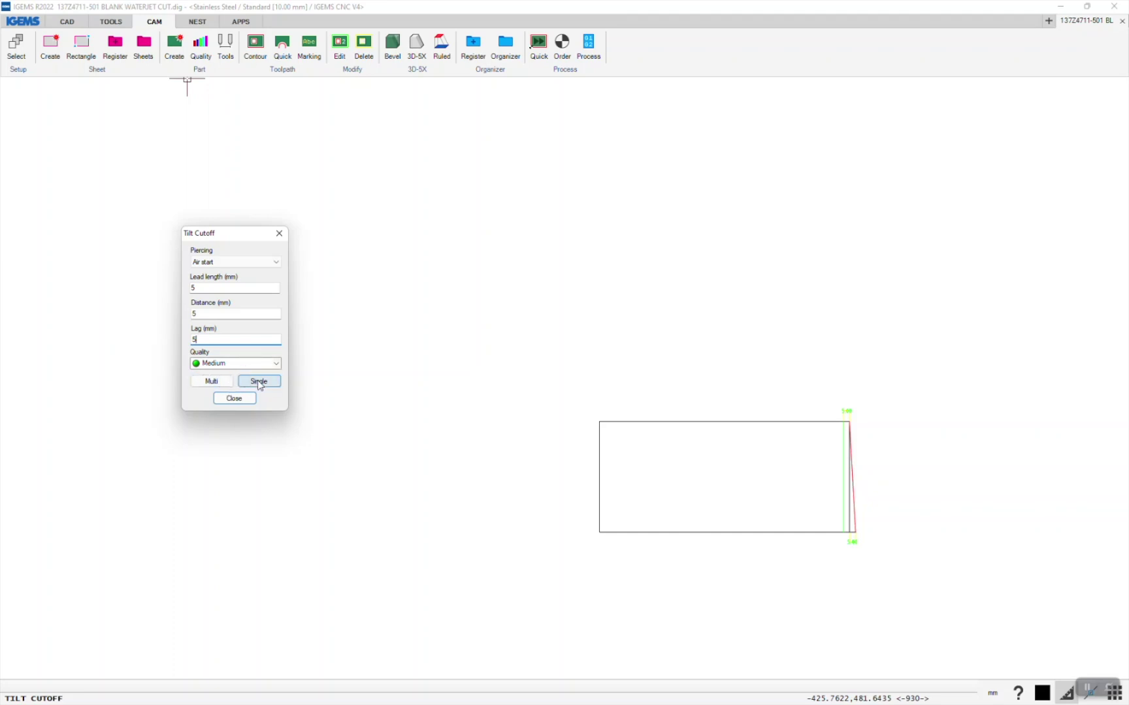
Step: Apply tilt cutoff via Multi to all the strip's curves, generating the red toolpaths
{"action": "left_click", "coordinate": [228, 387]}
{"action": "scroll", "coordinate": [295, 297], "scroll_direction": "down", "scroll_amount": 2}
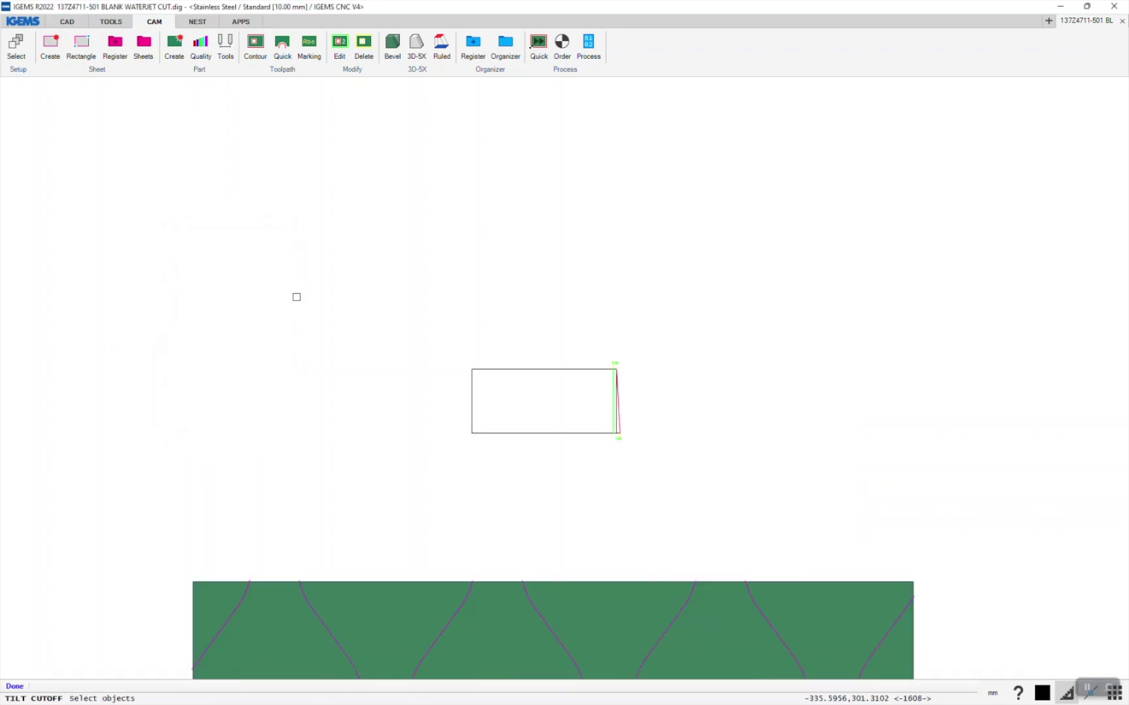
{"action": "scroll", "coordinate": [295, 298], "scroll_direction": "down", "scroll_amount": 2}
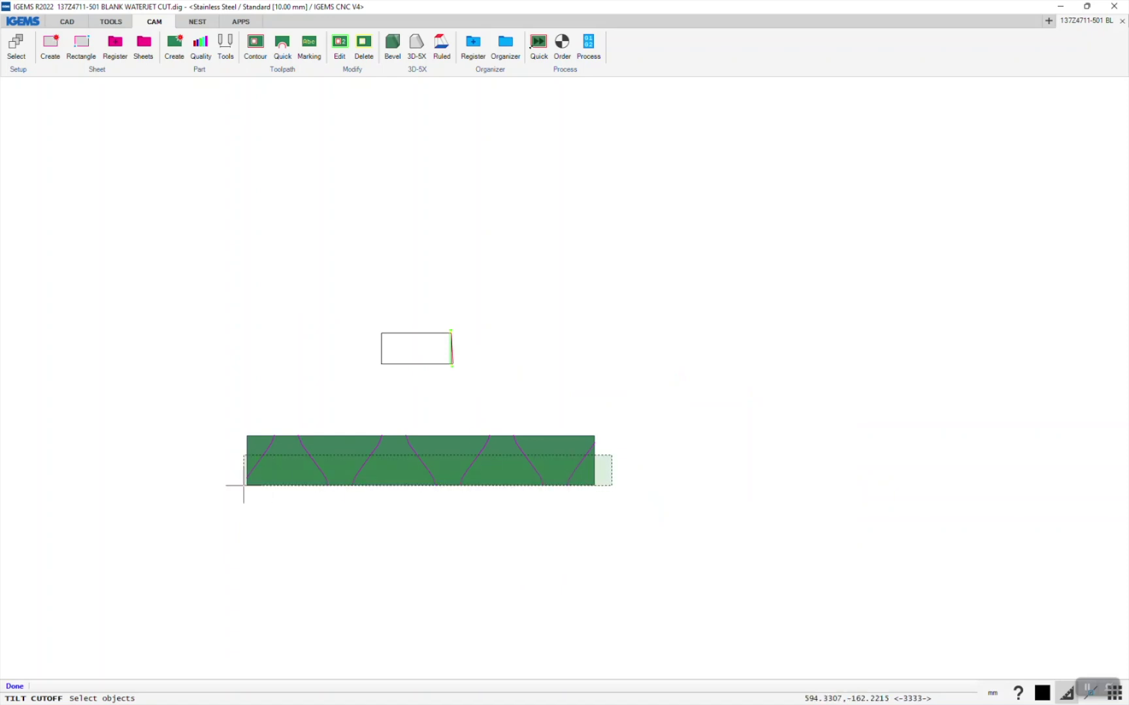
{"action": "left_click_drag", "start_coordinate": [244, 486], "coordinate": [215, 468]}
{"action": "right_click", "coordinate": [233, 453]}
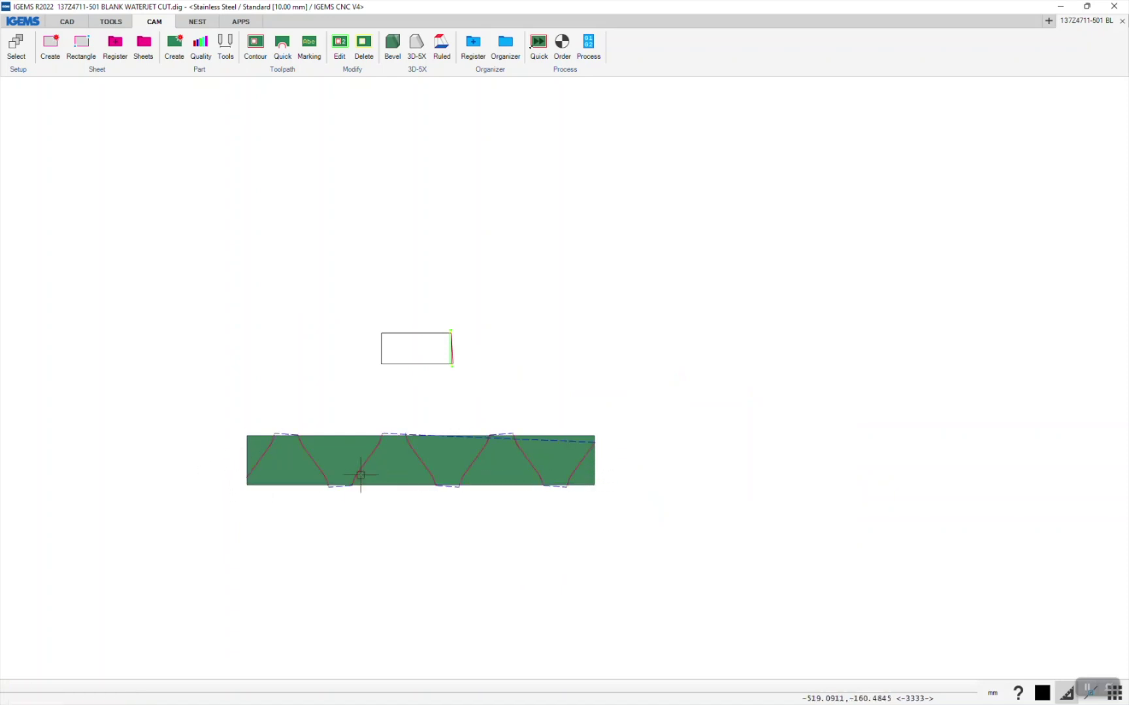
{"action": "scroll", "coordinate": [512, 507], "scroll_direction": "up", "scroll_amount": 2}
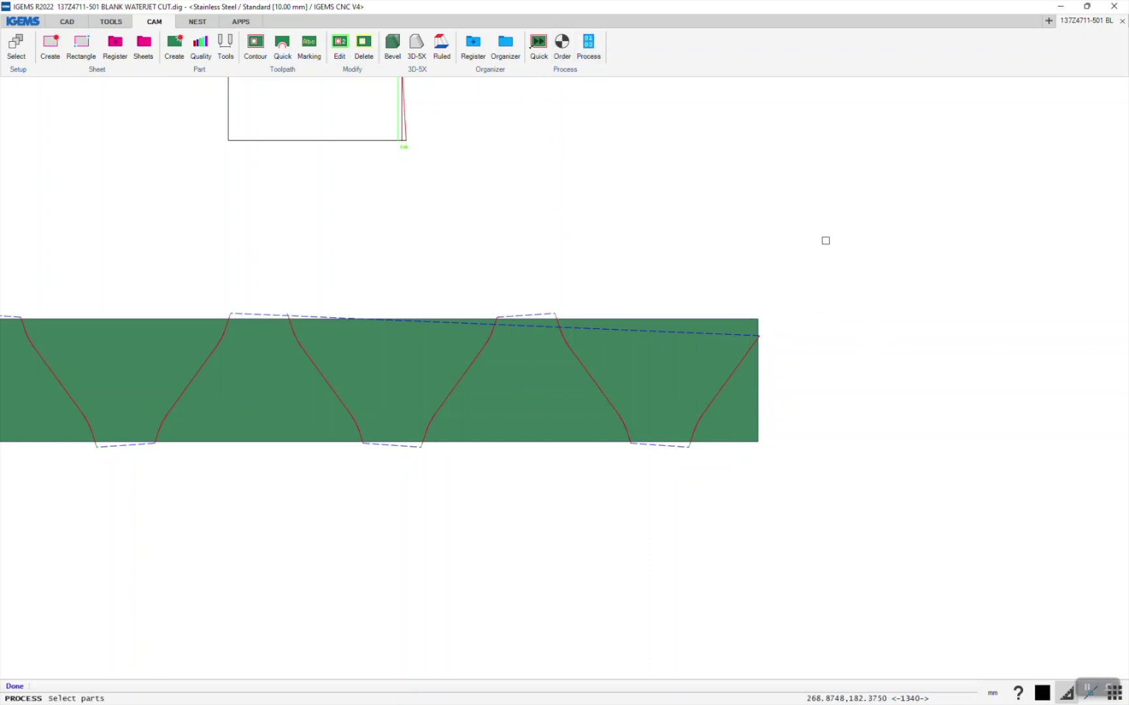
{"action": "scroll", "coordinate": [826, 240], "scroll_direction": "down", "scroll_amount": 2}
Step: Select the whole strip for processing and preview the process path
{"action": "left_click_drag", "start_coordinate": [962, 236], "coordinate": [375, 403]}
{"action": "right_click", "coordinate": [222, 435]}
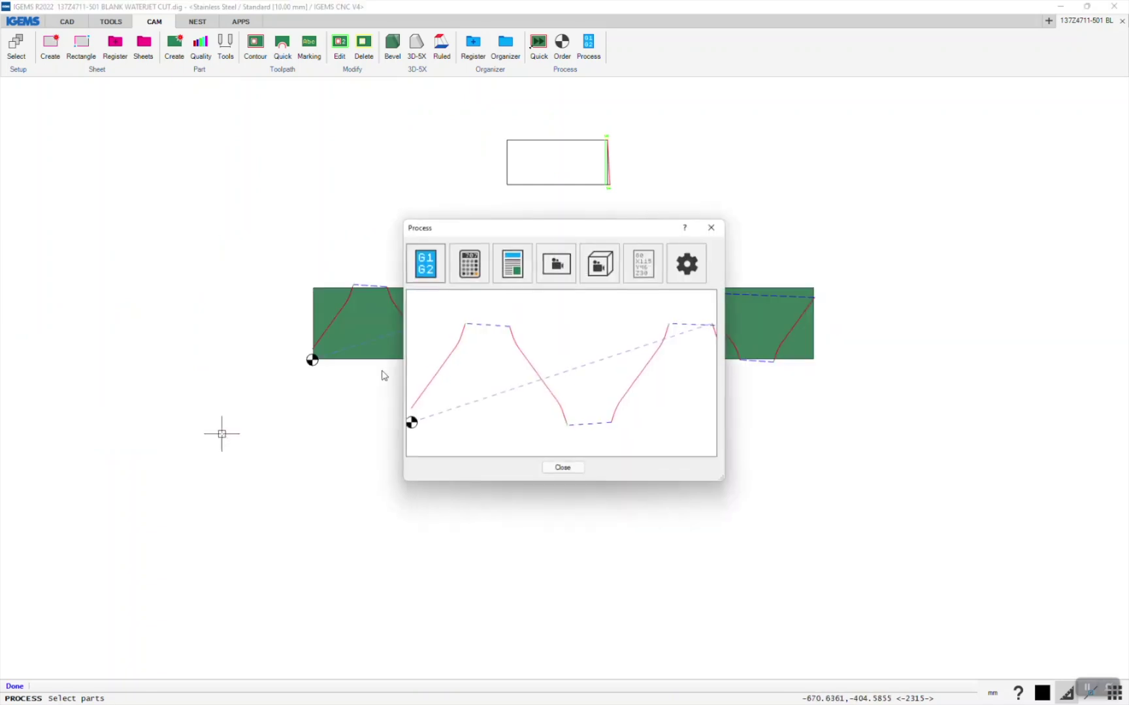
Step: Post the program to the 5x simulator and step through G-code lines up to line 72
{"action": "left_click", "coordinate": [597, 266]}
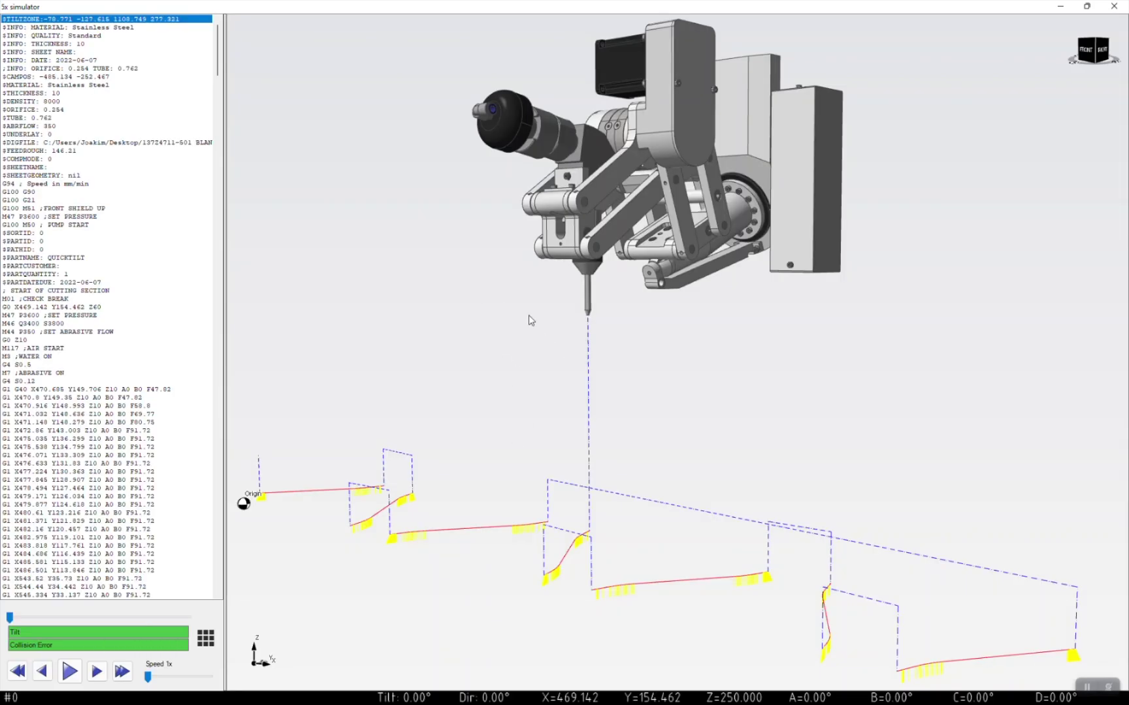
{"action": "scroll", "coordinate": [529, 320], "scroll_direction": "down", "scroll_amount": 3}
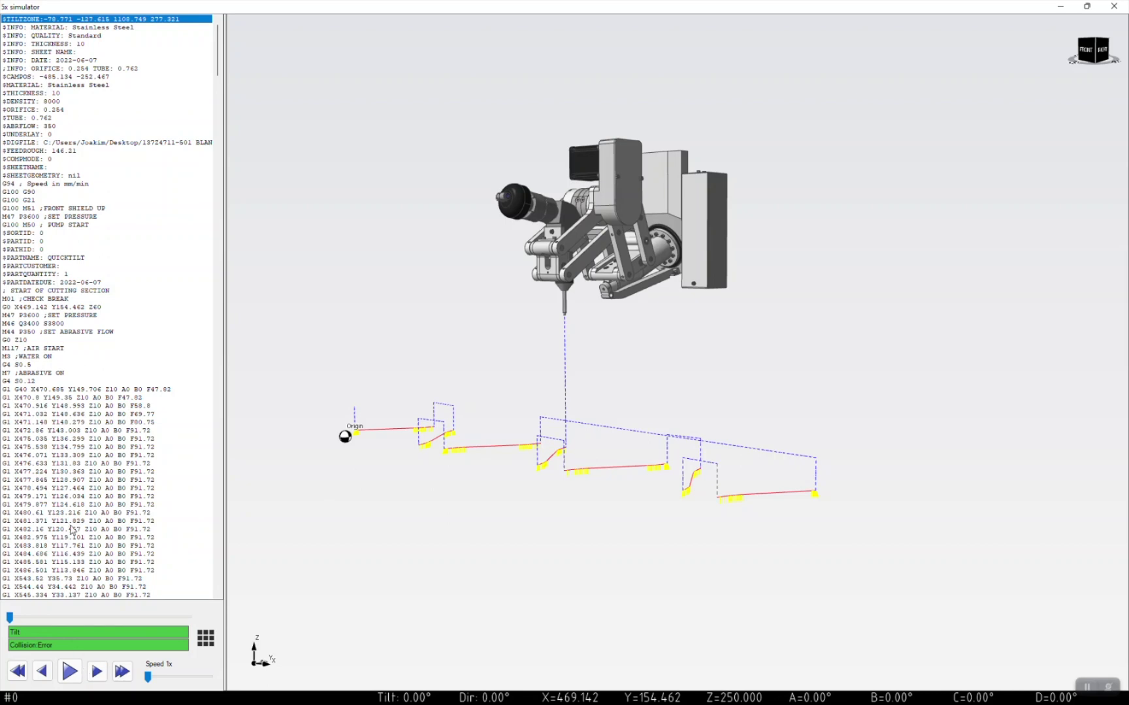
{"action": "left_click", "coordinate": [98, 393]}
{"action": "left_click", "coordinate": [122, 448]}
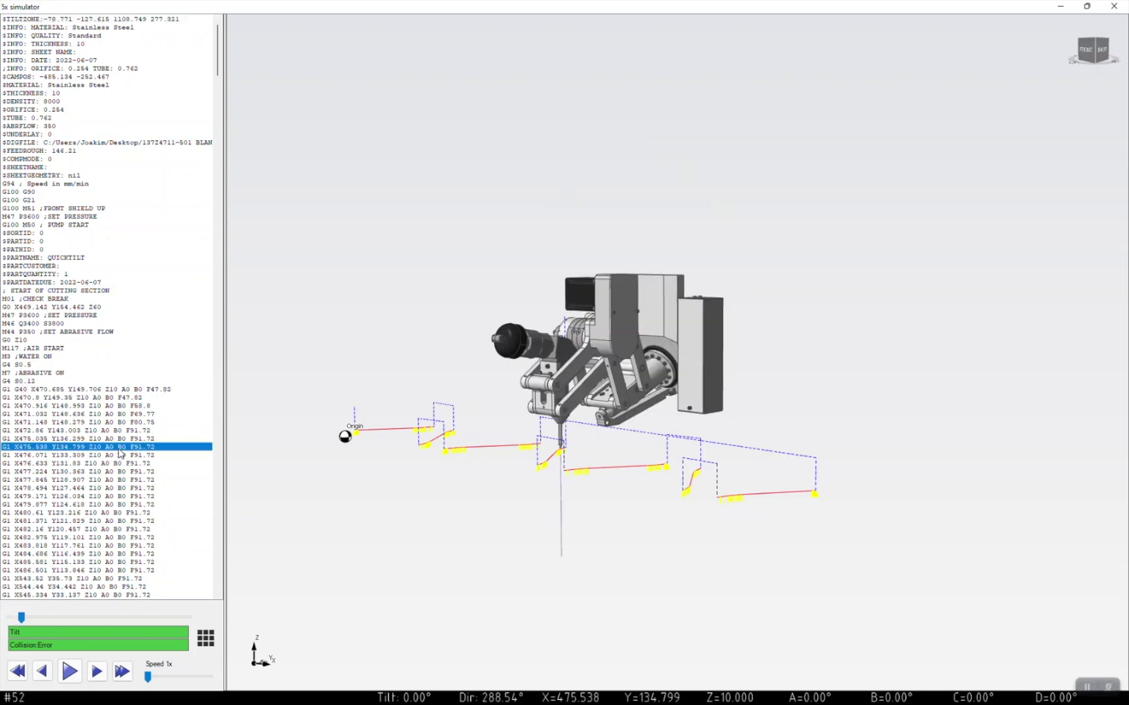
{"action": "left_click", "coordinate": [115, 497]}
{"action": "scroll", "coordinate": [116, 525], "scroll_direction": "down", "scroll_amount": 3}
{"action": "left_click", "coordinate": [114, 539]}
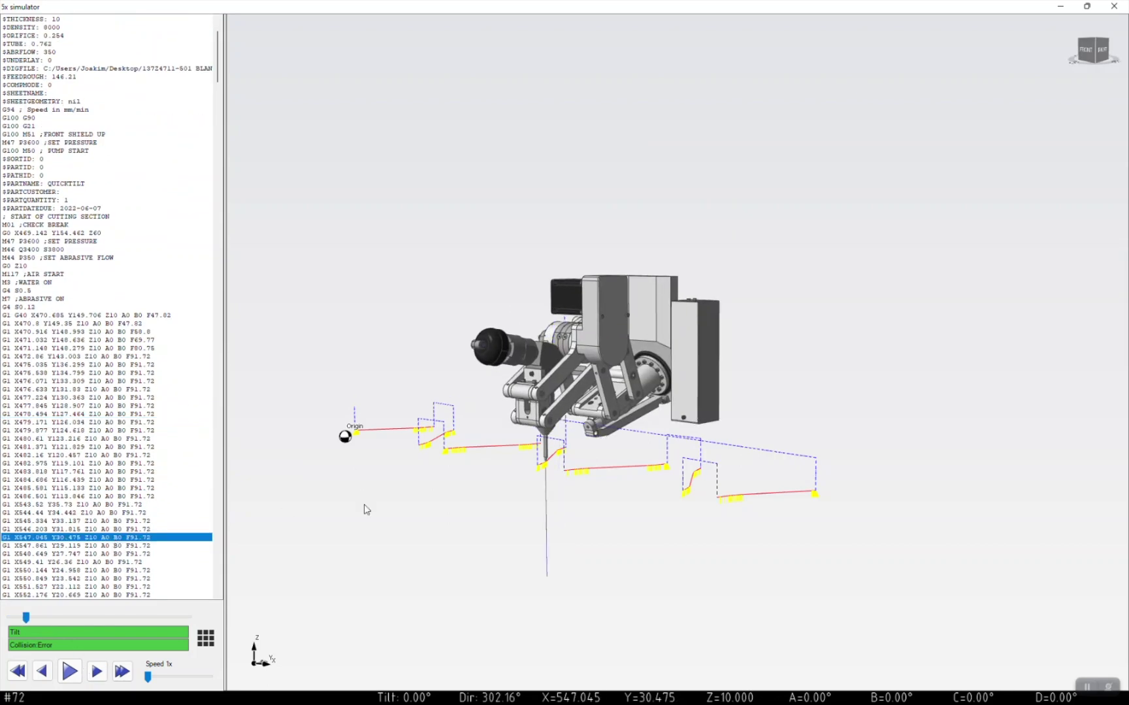
{"action": "scroll", "coordinate": [617, 466], "scroll_direction": "up", "scroll_amount": 2}
Step: Advance to line 74 and orbit around the tilted head over the cutoff toolpath
{"action": "middle_click_drag", "start_coordinate": [618, 466], "coordinate": [464, 474]}
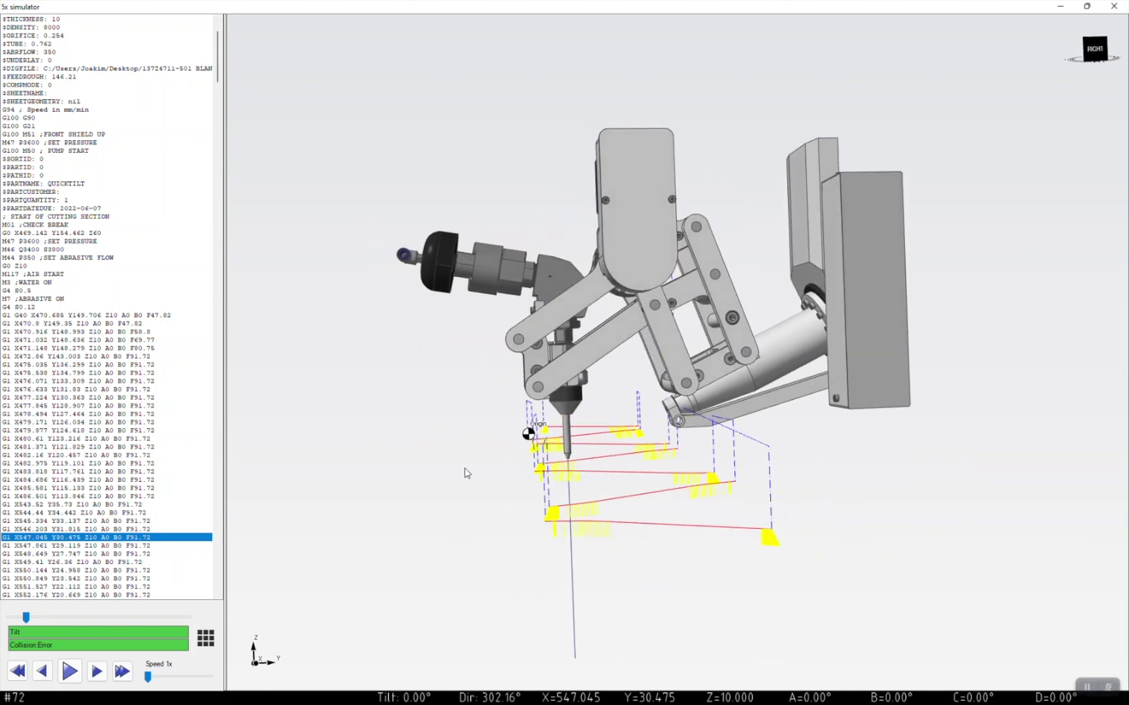
{"action": "left_click", "coordinate": [81, 556]}
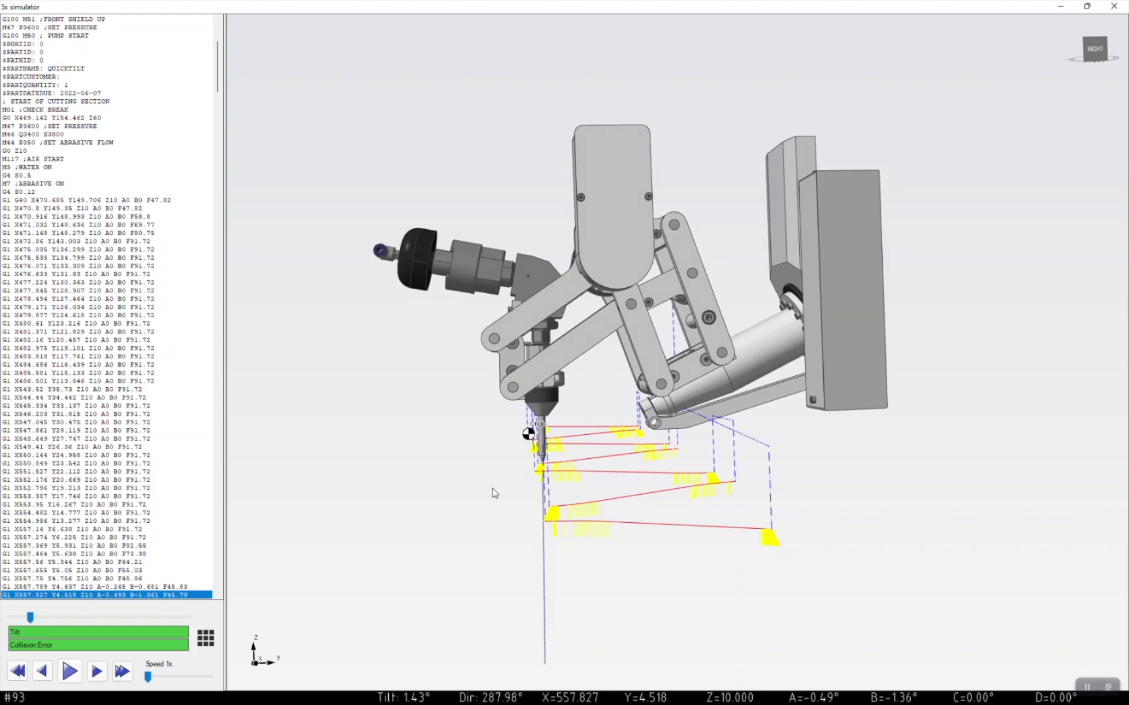
{"action": "scroll", "coordinate": [518, 493], "scroll_direction": "up", "scroll_amount": 3}
{"action": "scroll", "coordinate": [539, 481], "scroll_direction": "up", "scroll_amount": 2}
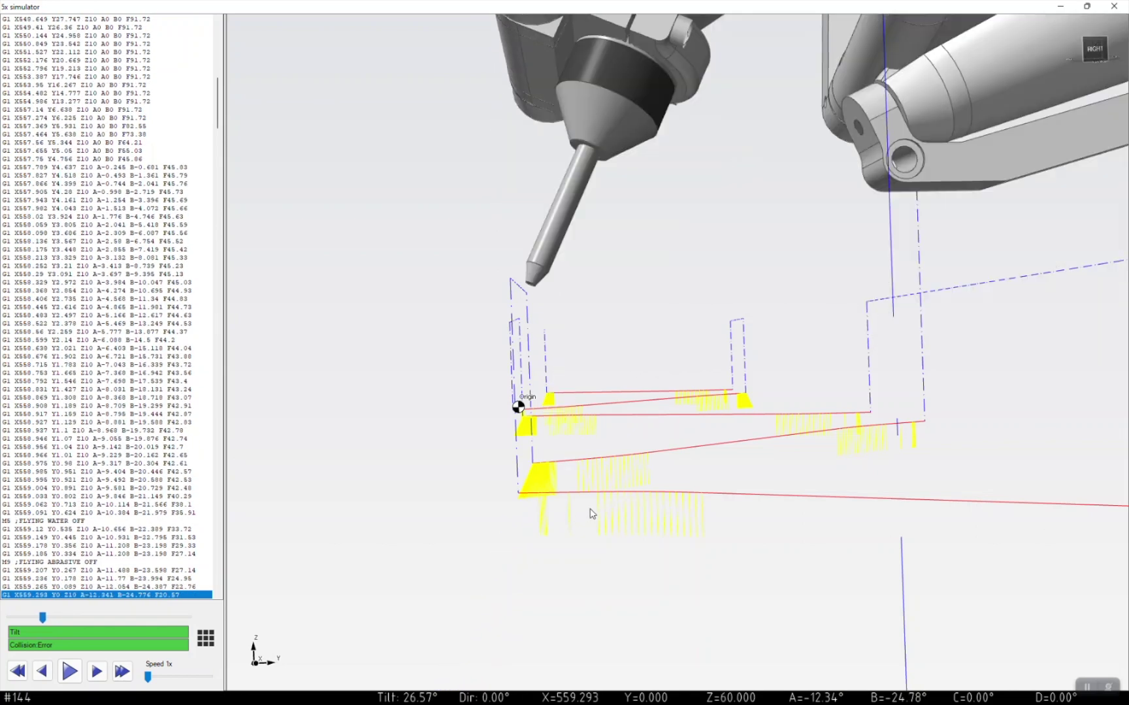
{"action": "scroll", "coordinate": [590, 514], "scroll_direction": "down", "scroll_amount": 3}
{"action": "left_click_drag", "start_coordinate": [397, 505], "coordinate": [805, 312]}
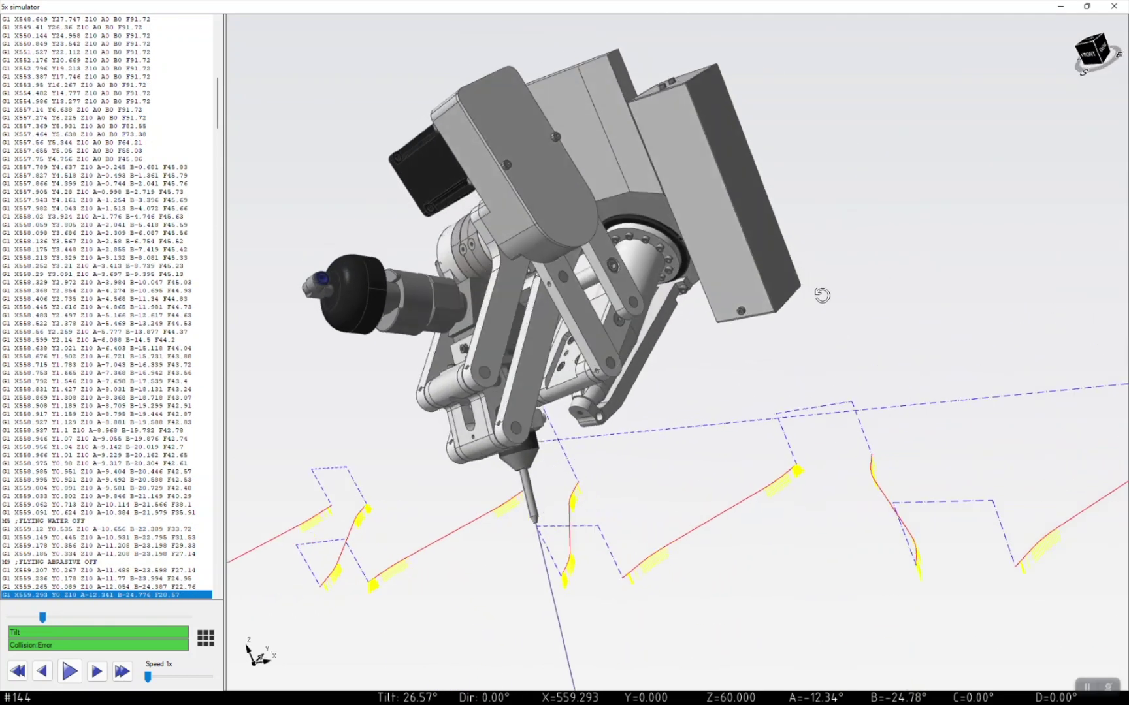
{"action": "mouse_move", "coordinate": [399, 332]}
{"action": "left_mouse_down"}
{"action": "mouse_move", "coordinate": [277, 378]}
{"action": "mouse_move", "coordinate": [270, 339]}
{"action": "left_mouse_up"}
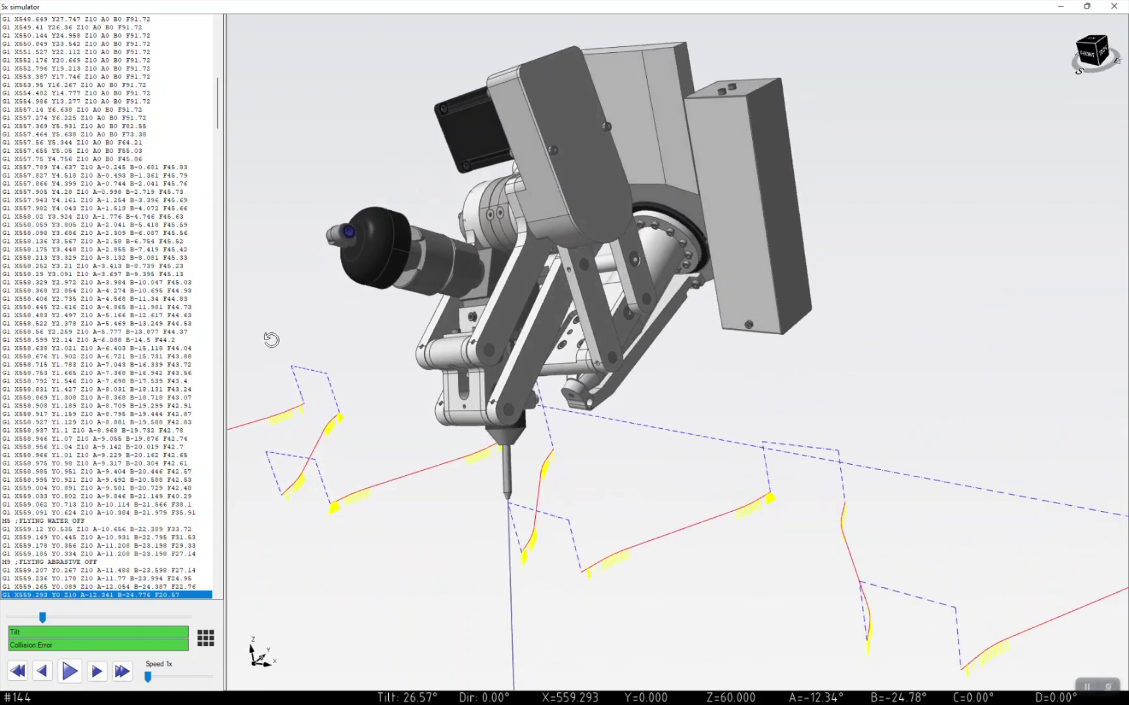